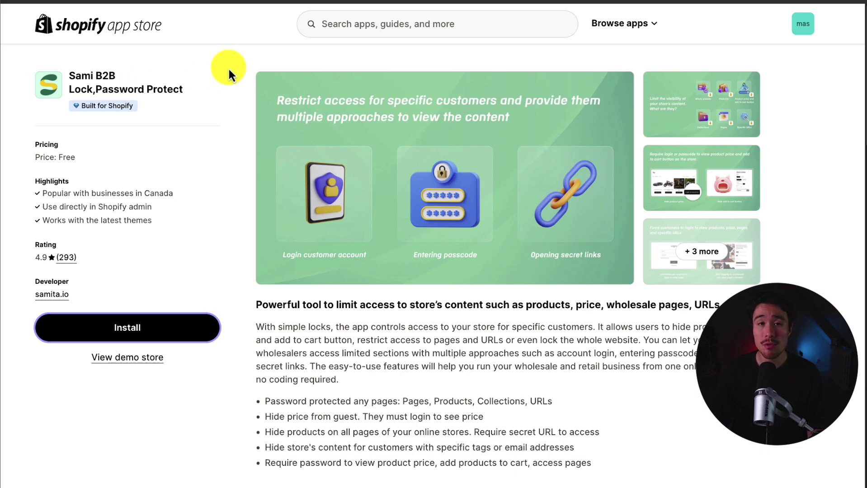
Step: Highlight part of the Sami B2B Lock app name on its listing, then clear the highlight
drag(99, 76, 91, 85)
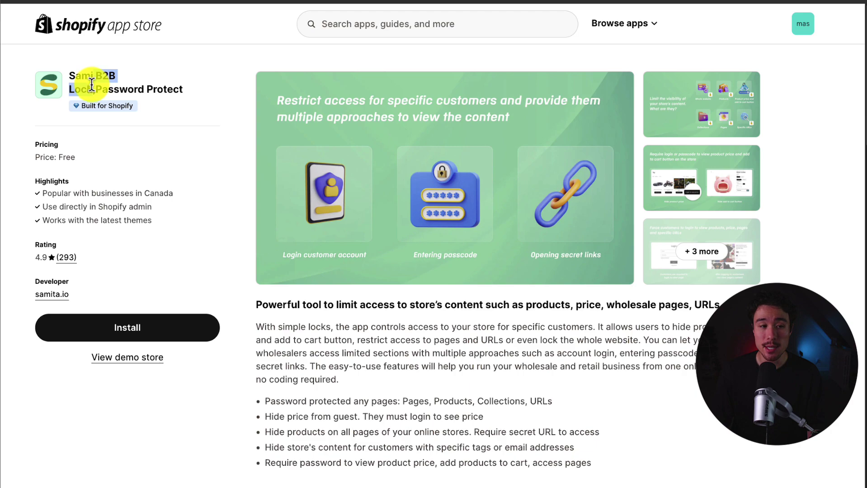
click(137, 177)
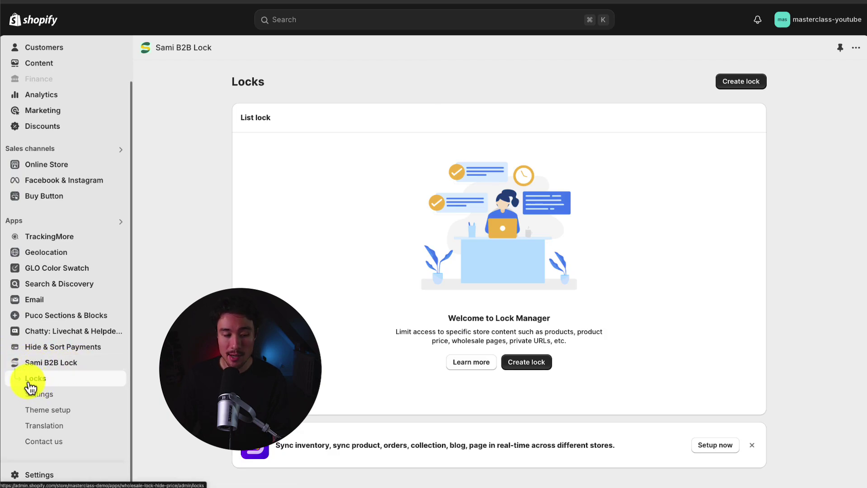
Step: Create a new lock named 'Collection Pages - Camping Lock'
click(529, 364)
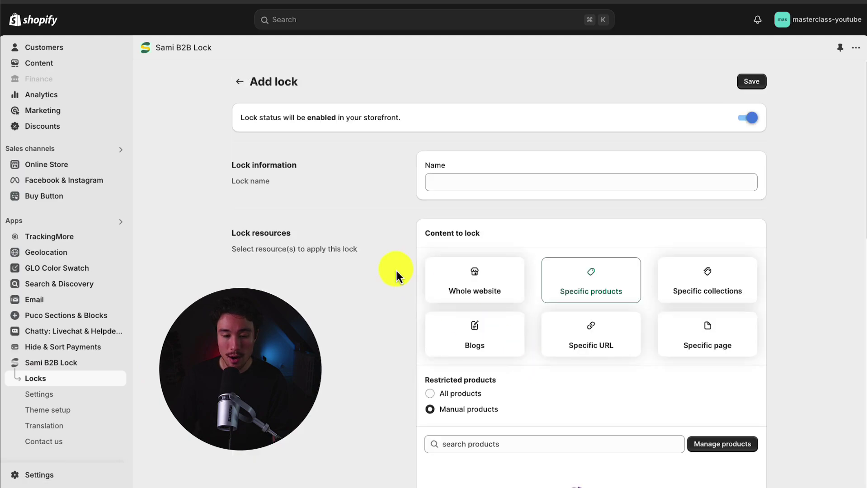
click(483, 186)
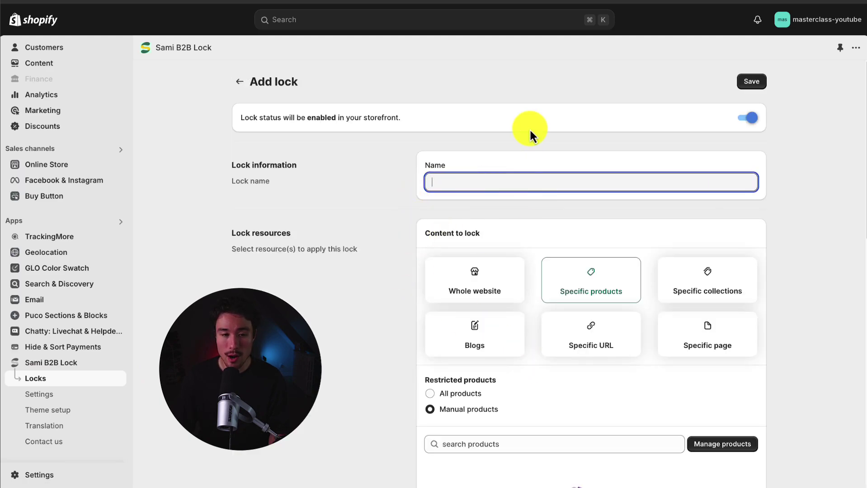
text(Collection )
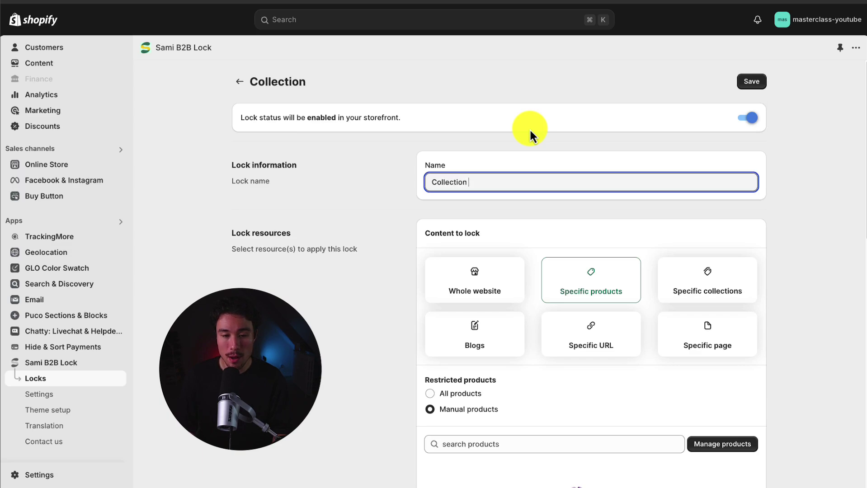
text(Pages - Campaning)
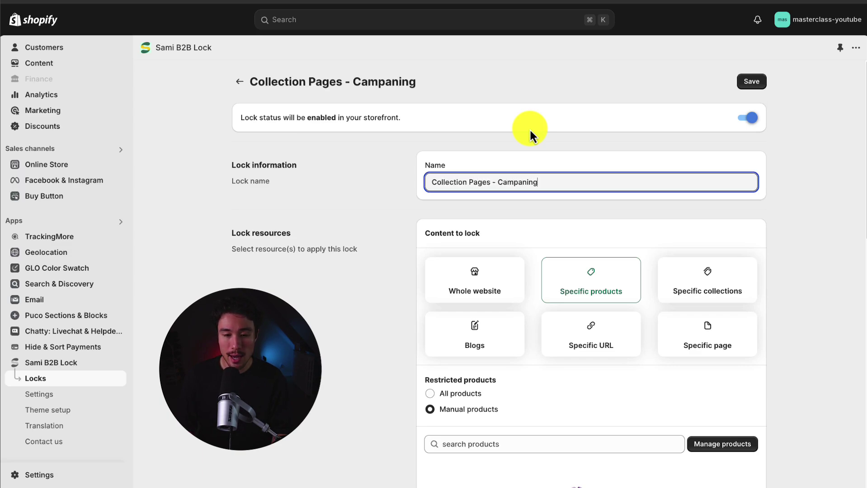
key(BackSpace)
key(BackSpace)
key(BackSpace)
key(BackSpace)
key(BackSpace)
text(ing Lock)
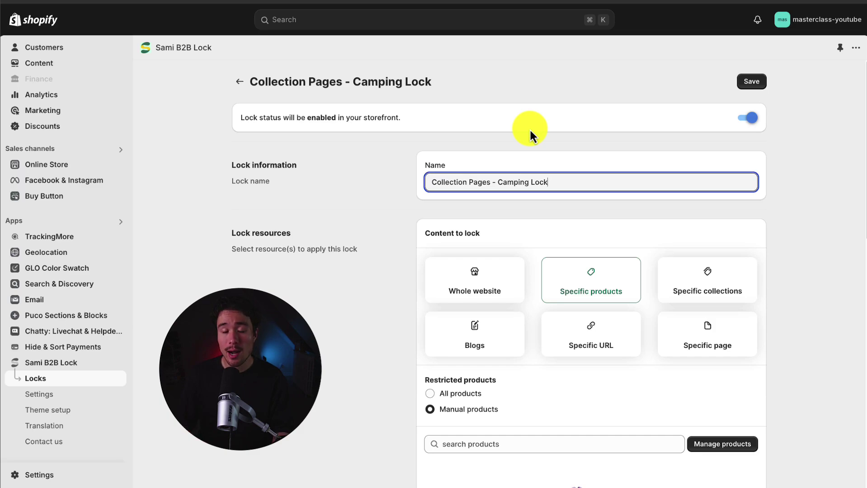
click(413, 204)
Step: Compare the Content to lock options and choose Specific collections
scroll(393, 216, down, 3)
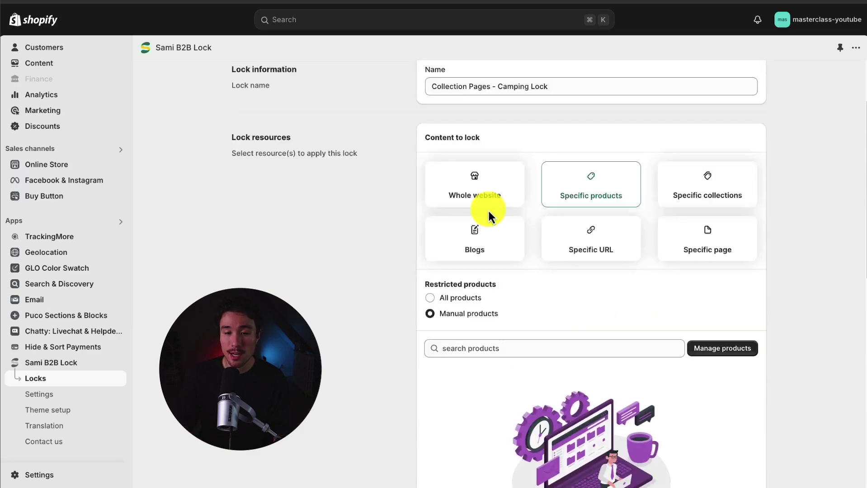
scroll(488, 209, up, 2)
scroll(451, 214, down, 1)
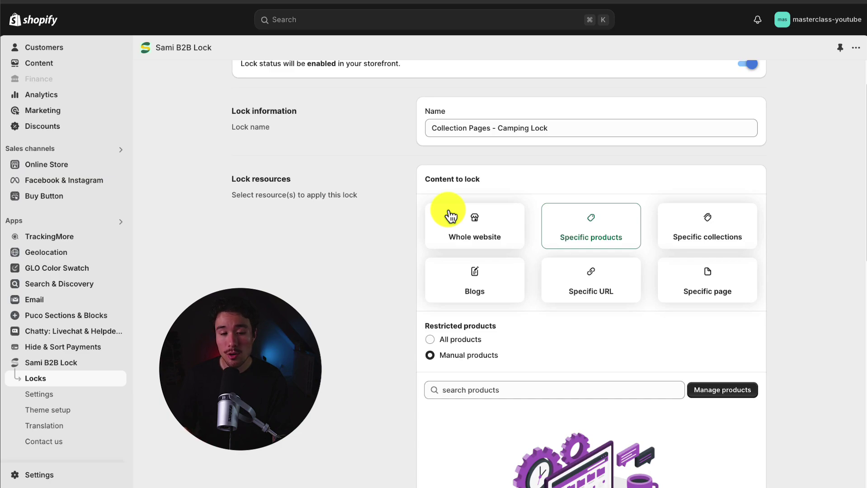
scroll(472, 228, down, 1)
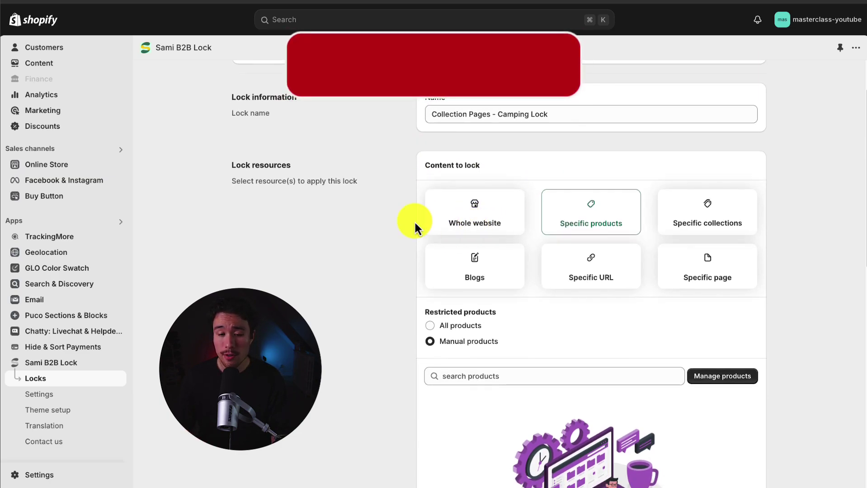
click(504, 223)
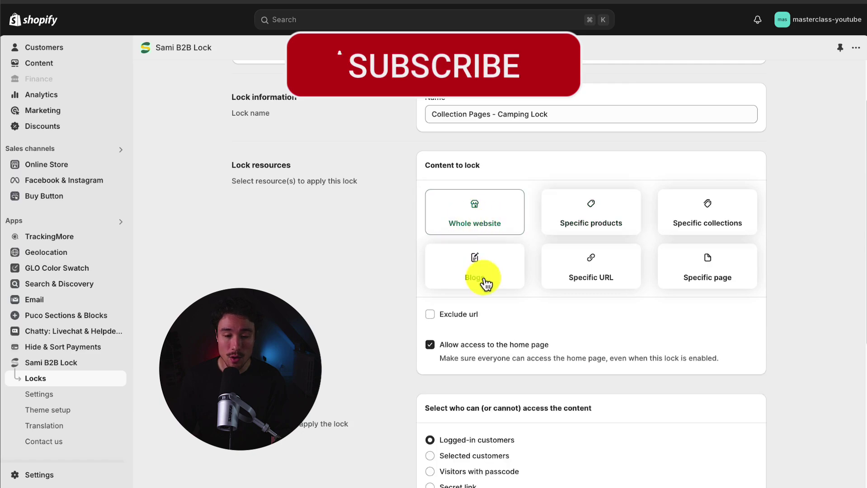
click(611, 205)
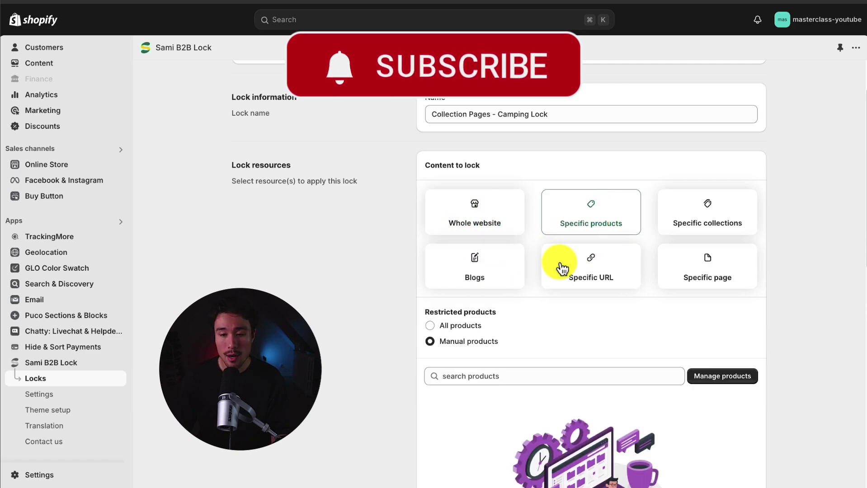
click(493, 270)
click(680, 268)
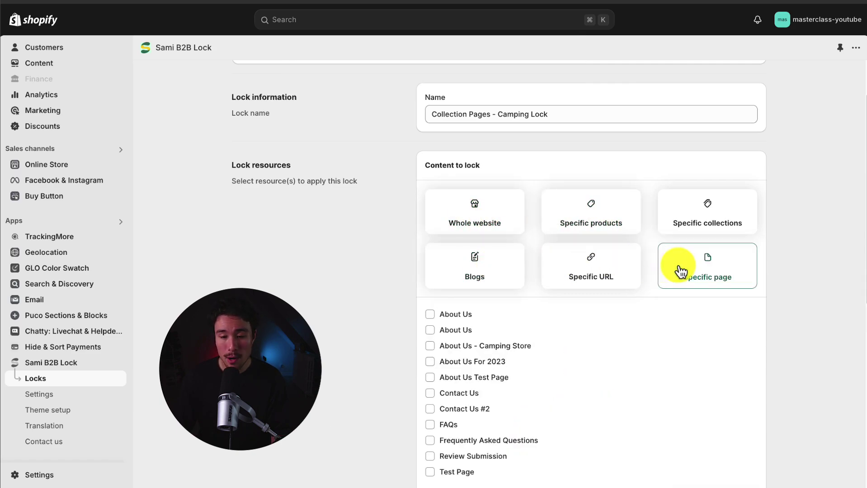
click(699, 220)
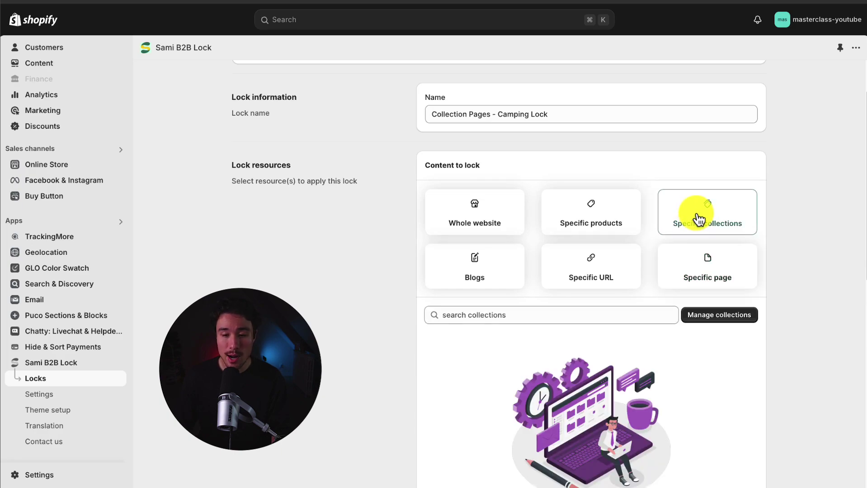
Step: Search collections for 'cam' and add the Camping collection to the lock
scroll(620, 235, down, 2)
click(629, 224)
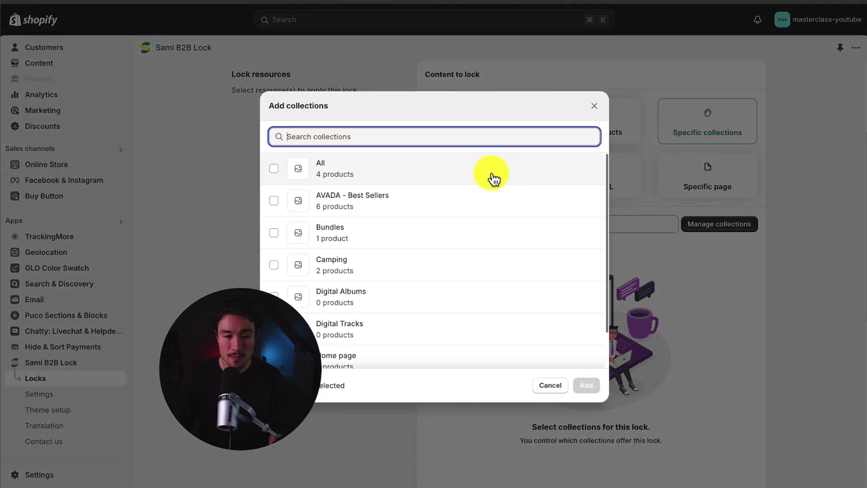
text(cam)
click(349, 175)
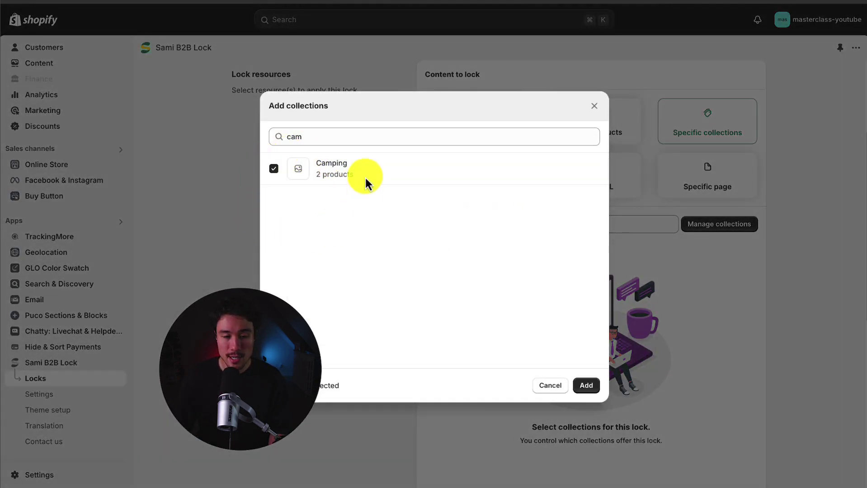
click(586, 385)
Step: Hide product prices and the Add To Cart button, and hide locked items from lists
scroll(465, 221, down, 1)
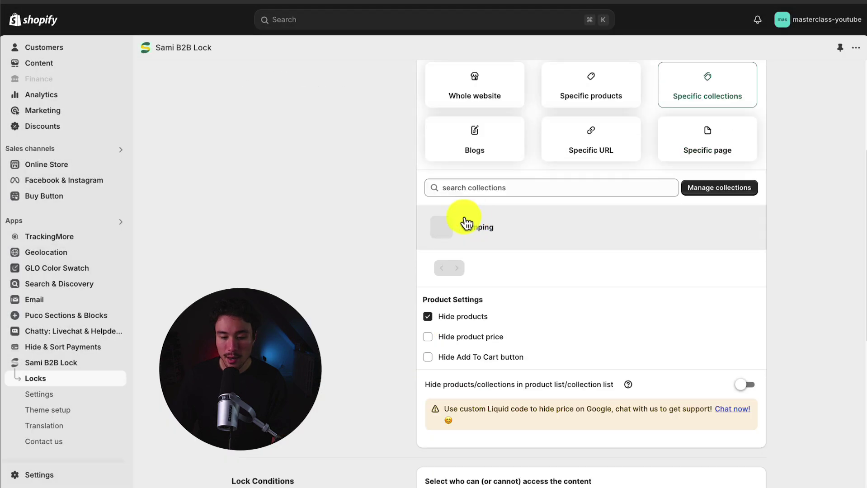
scroll(453, 220, down, 1)
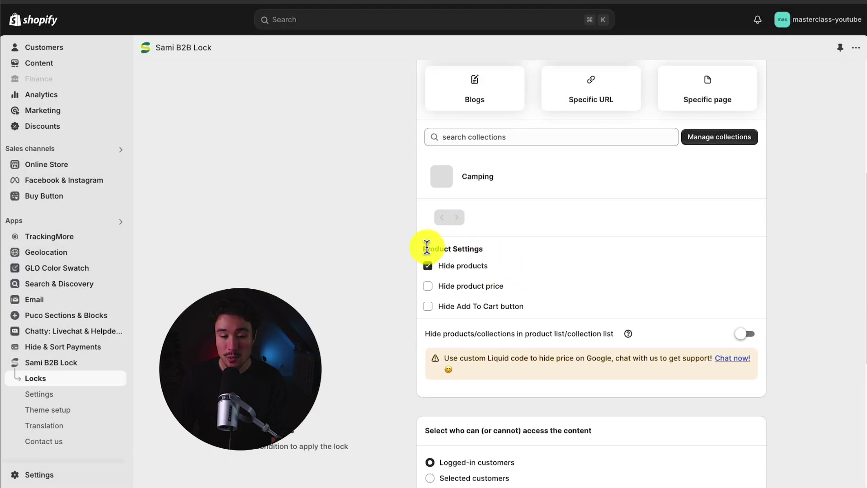
drag(427, 248, 503, 248)
click(502, 249)
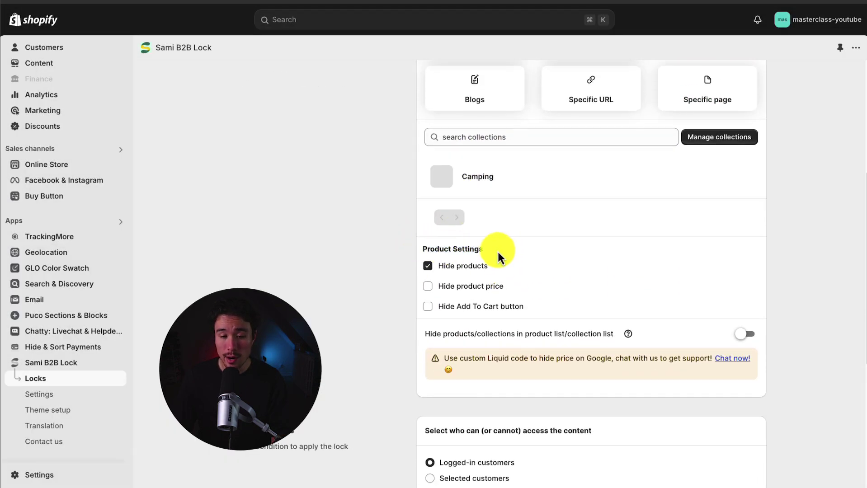
click(429, 287)
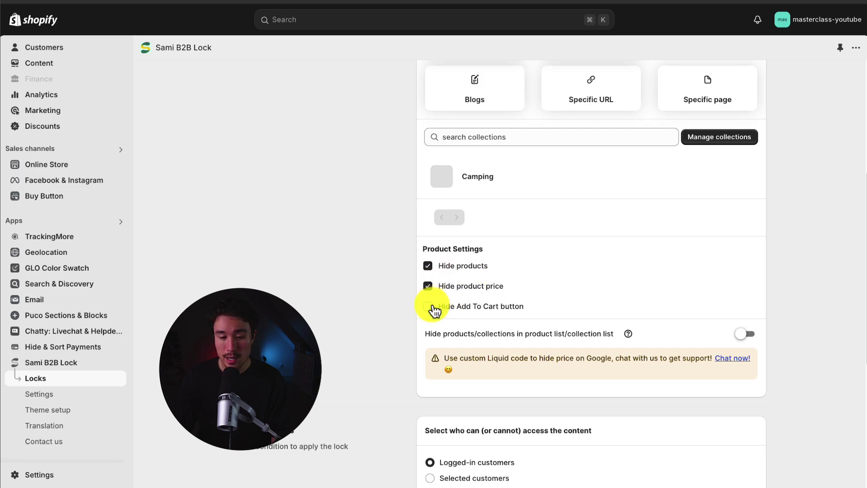
click(432, 308)
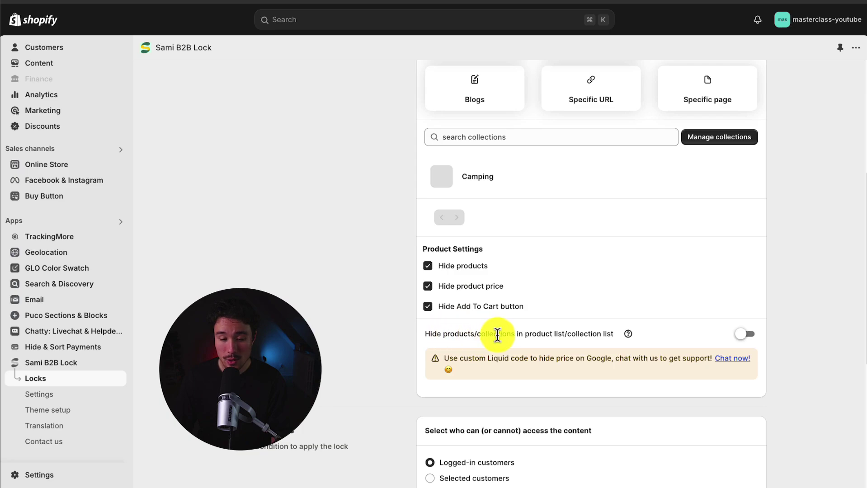
click(746, 336)
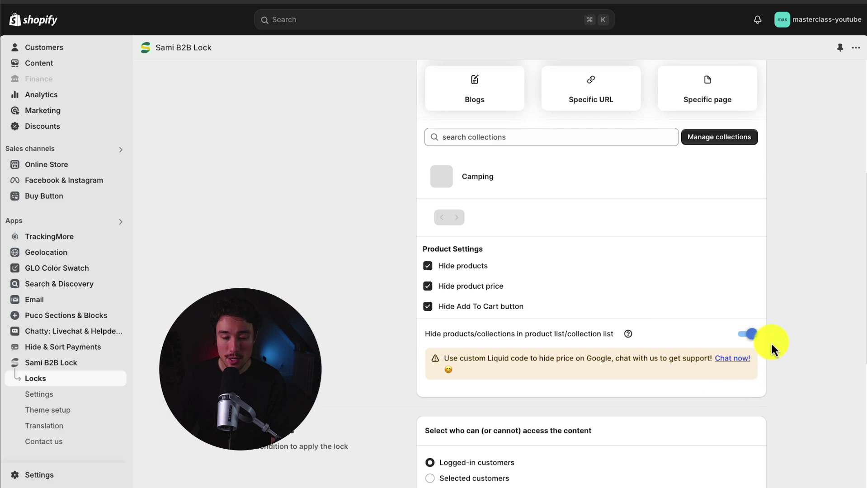
Step: Restrict access to visitors with a passcode and add a passcode to the lock
scroll(771, 342, down, 6)
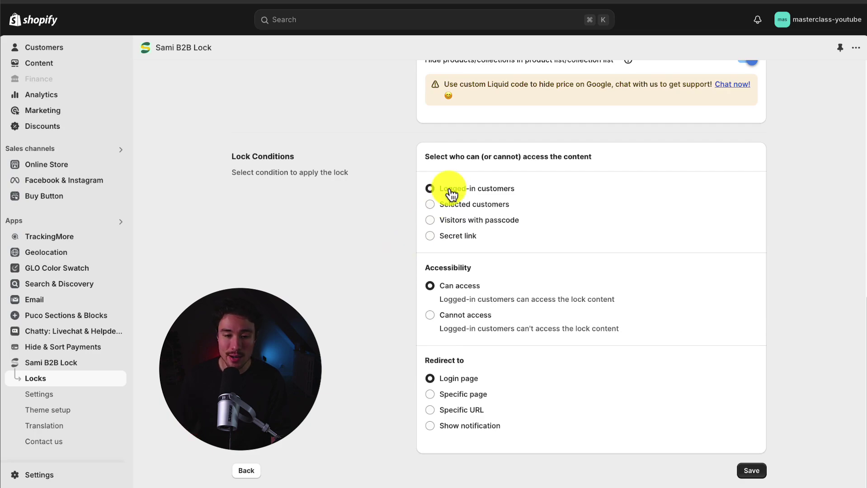
click(437, 204)
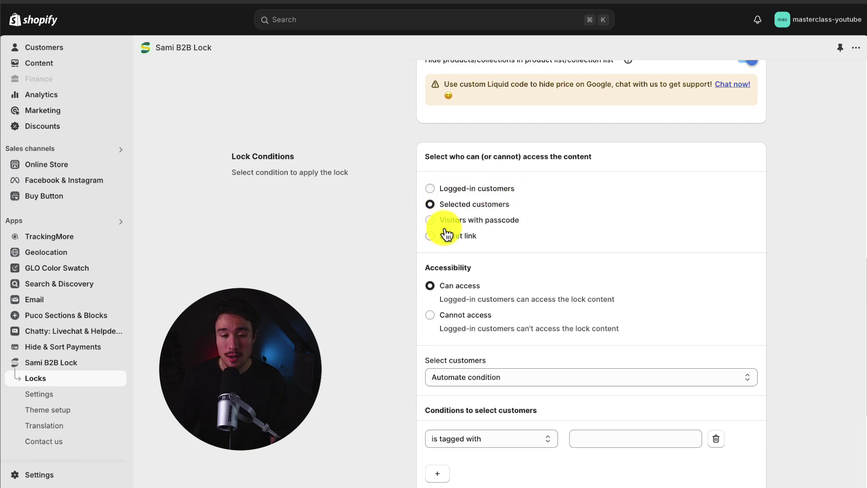
click(427, 236)
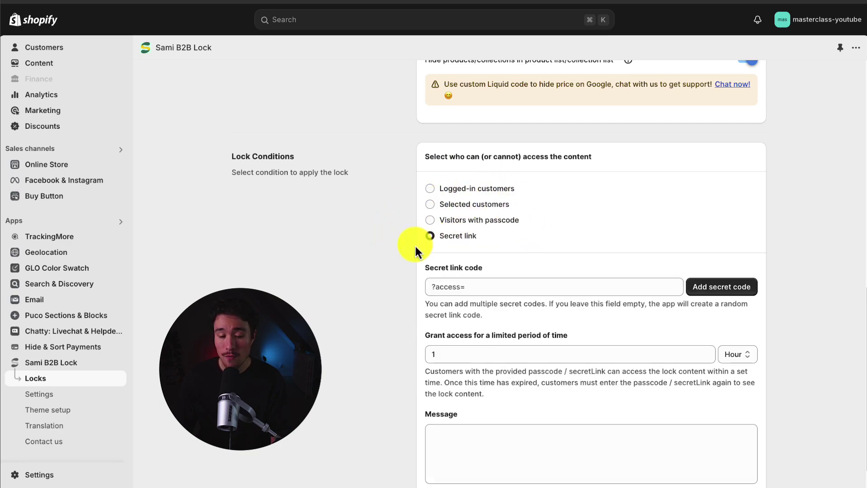
click(430, 220)
scroll(497, 181, down, 2)
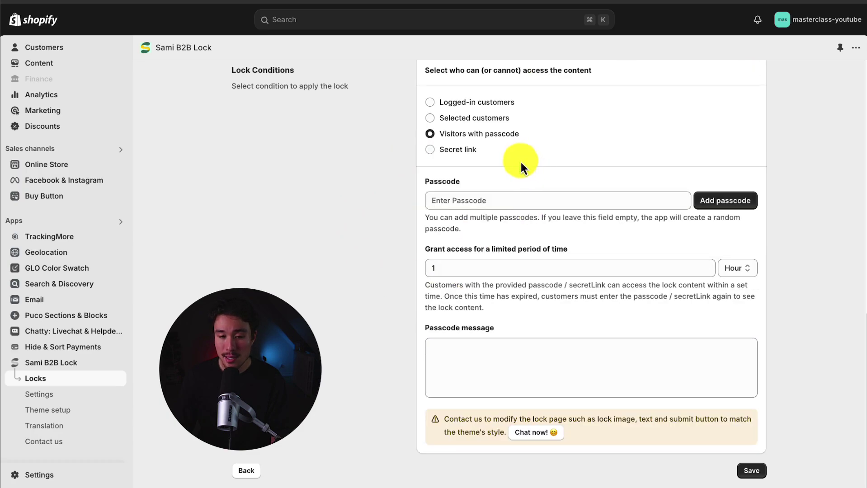
click(490, 199)
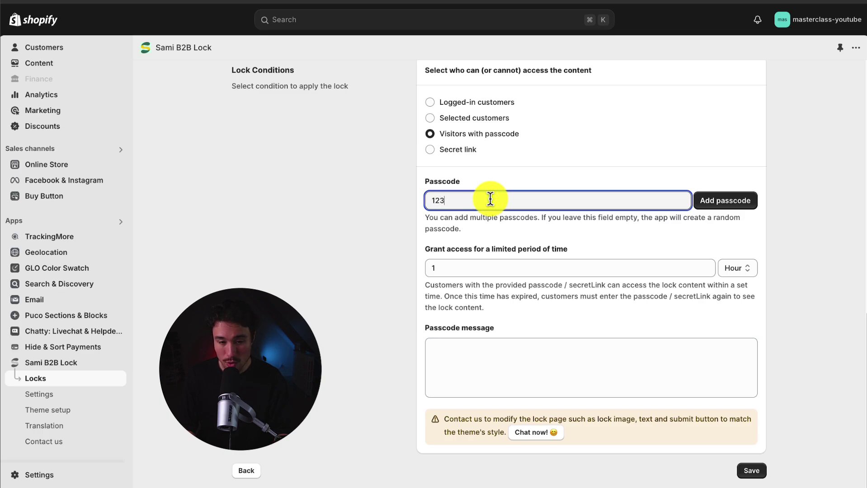
click(743, 200)
drag(441, 217, 465, 227)
click(453, 213)
click(464, 227)
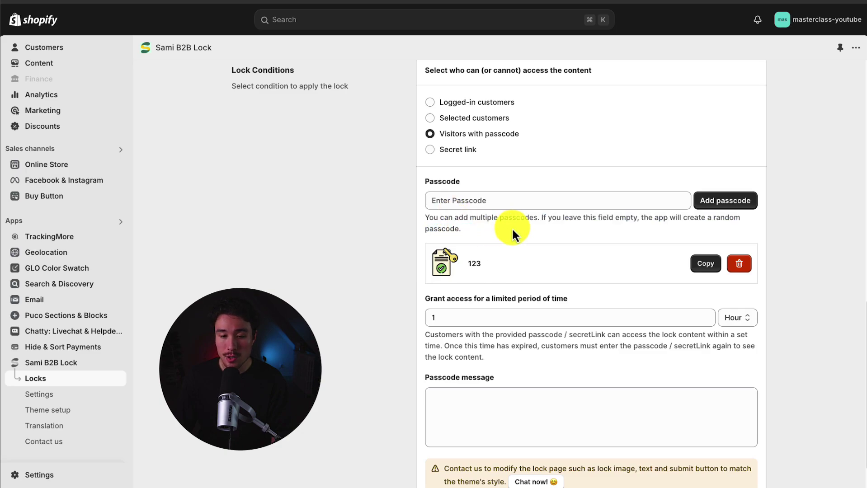
Step: Add the passcode message, set access duration to 1 Day, and save the lock
scroll(513, 228, down, 1)
click(503, 349)
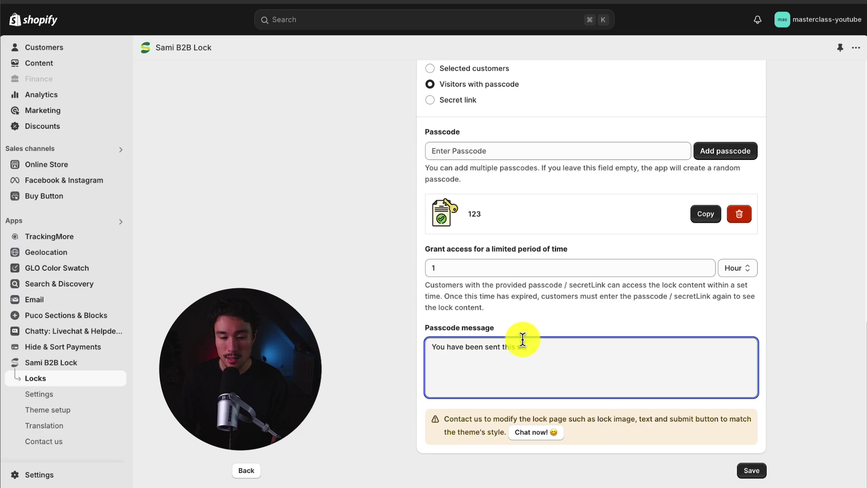
text(et code)
drag(444, 249, 409, 270)
click(752, 268)
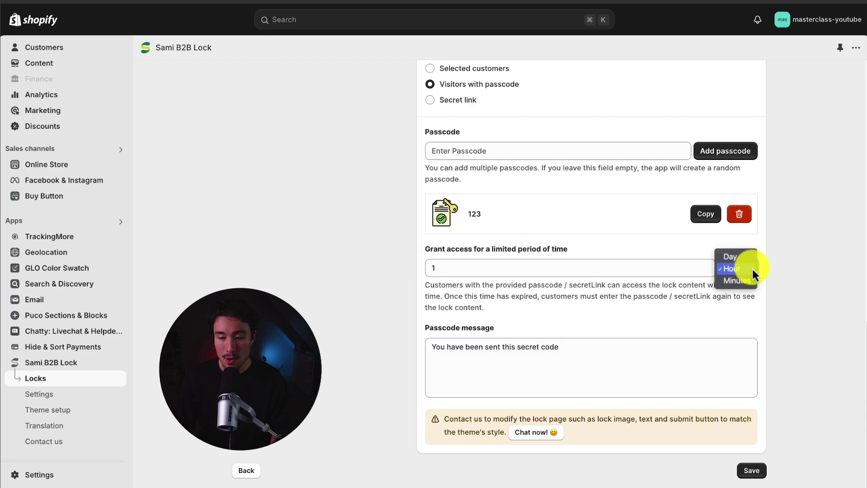
click(729, 256)
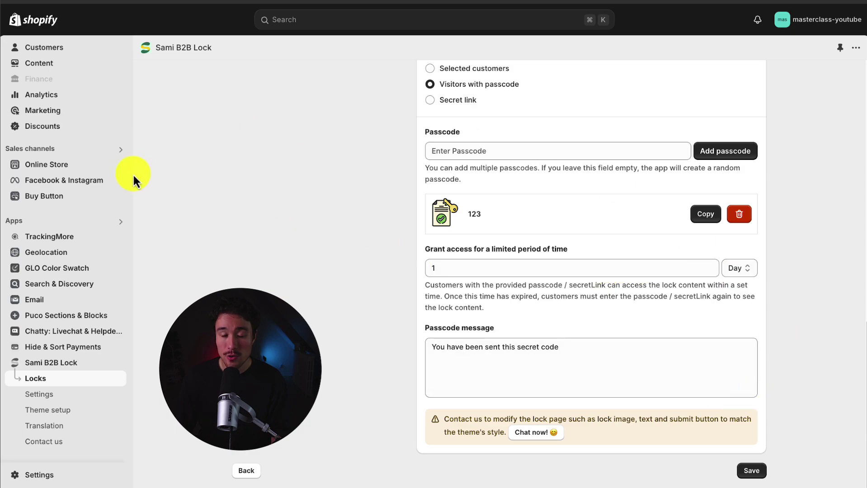
click(761, 472)
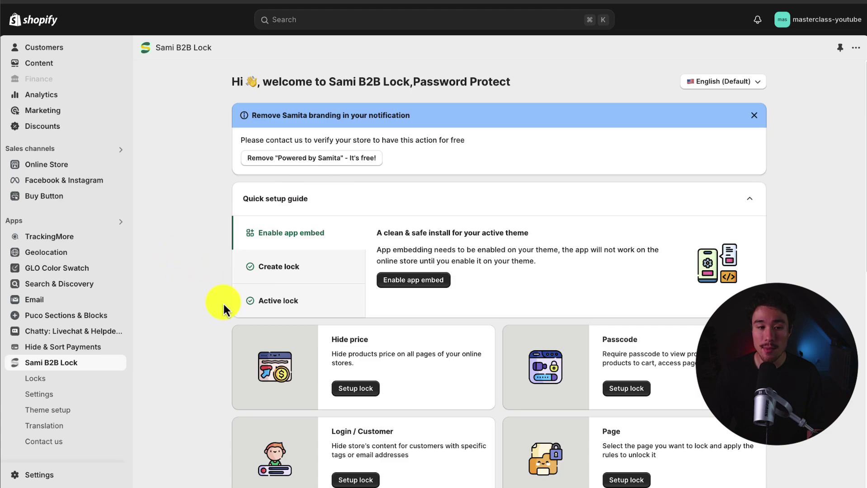
Step: Go to the Online Store Themes page showing Updated copy of Dawn as current theme
right_click(48, 165)
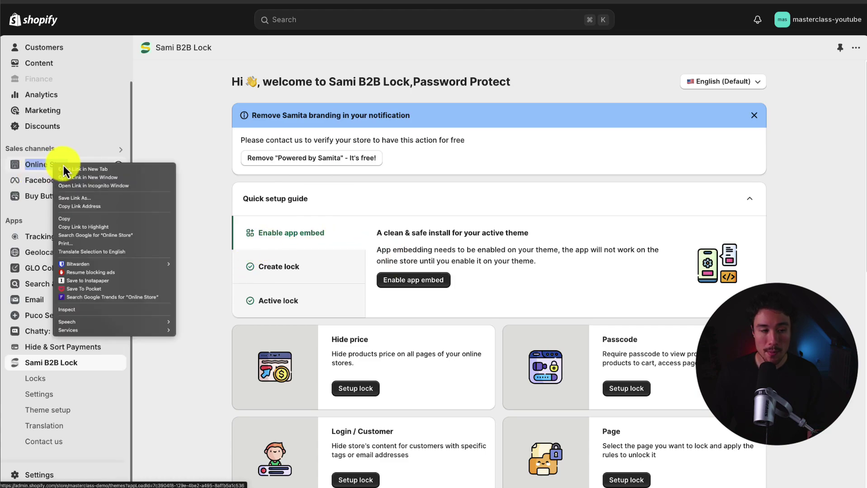
click(83, 169)
key(ctrl+Tab)
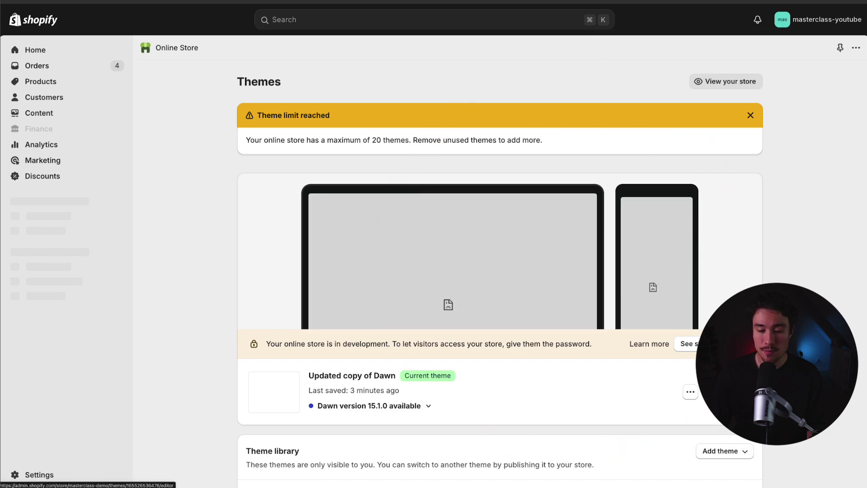
Step: Switch on the Sami Lock app embed in Updated copy of Dawn and save the theme
click(728, 392)
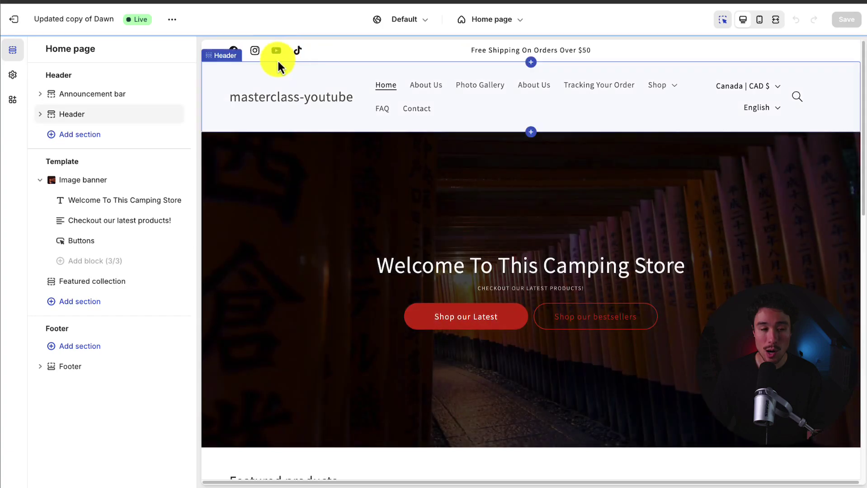
click(14, 100)
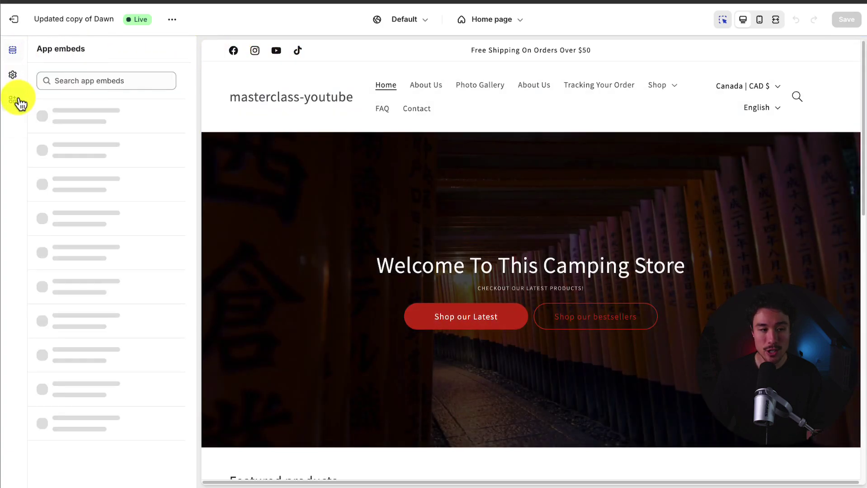
click(98, 83)
text(sami)
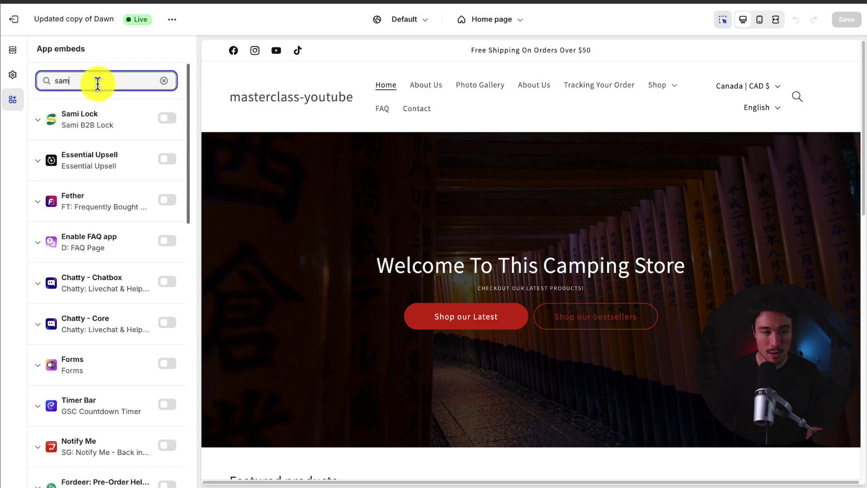
click(166, 118)
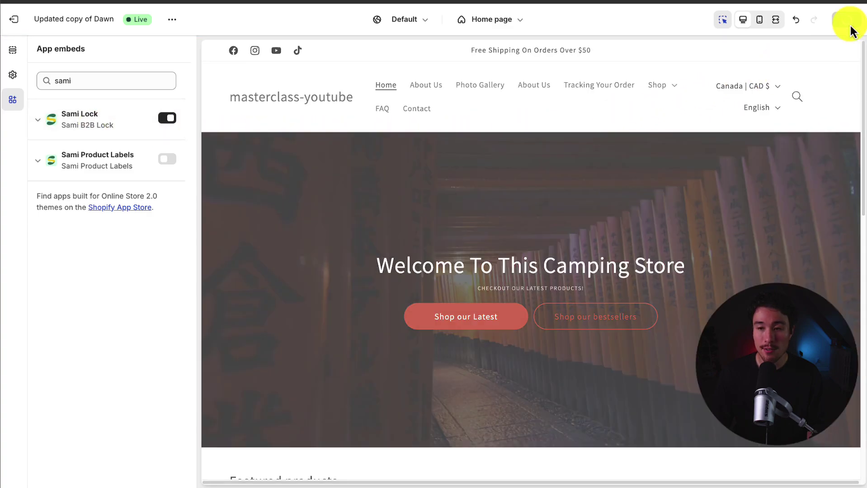
click(846, 20)
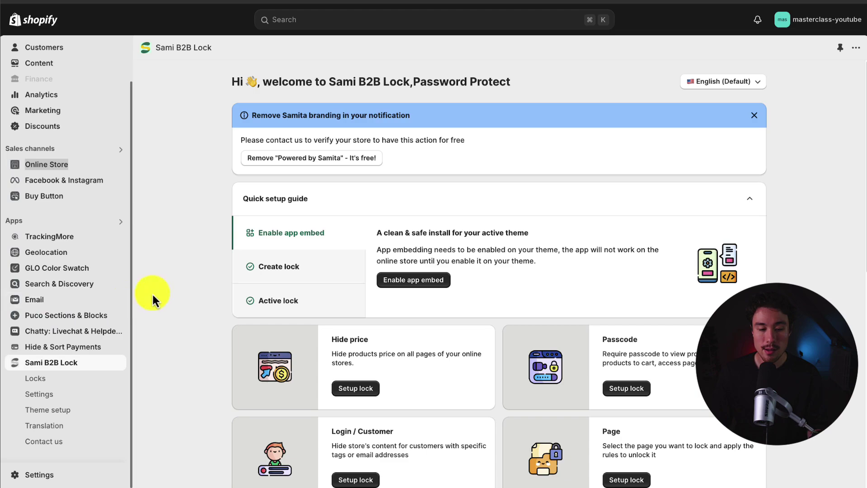
Step: Open the Sami B2B Lock Settings page
scroll(177, 267, down, 2)
scroll(192, 265, up, 2)
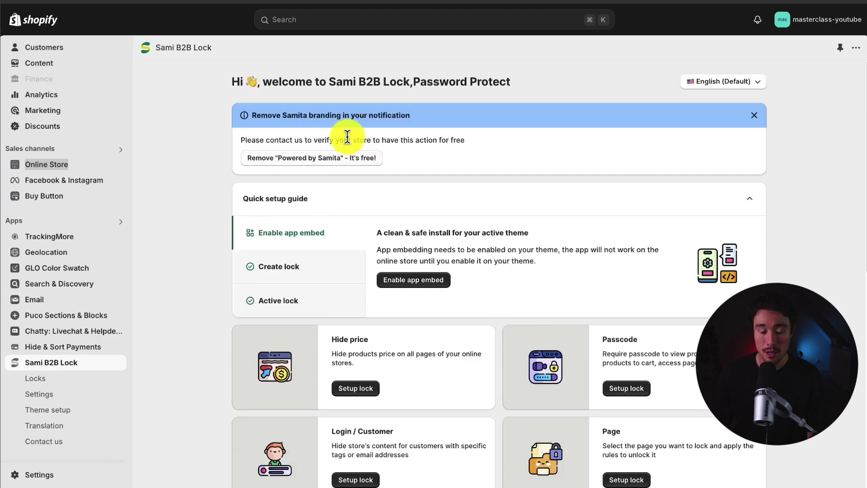
drag(256, 142, 441, 140)
click(419, 134)
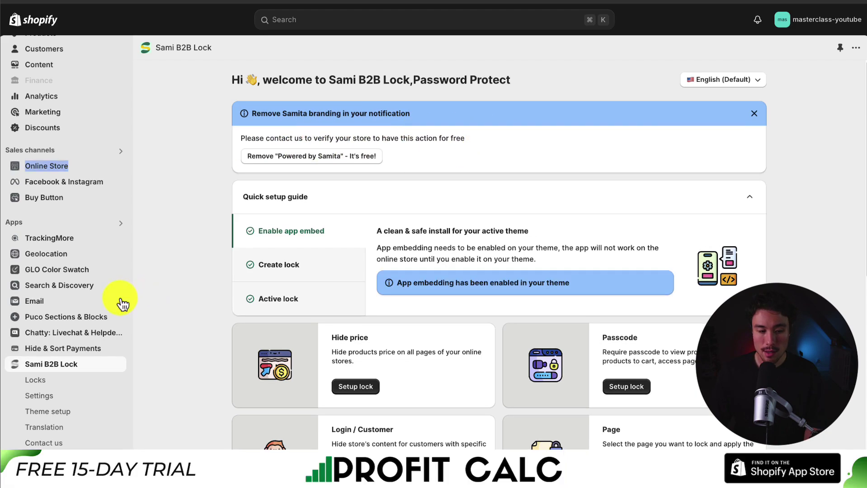
click(18, 397)
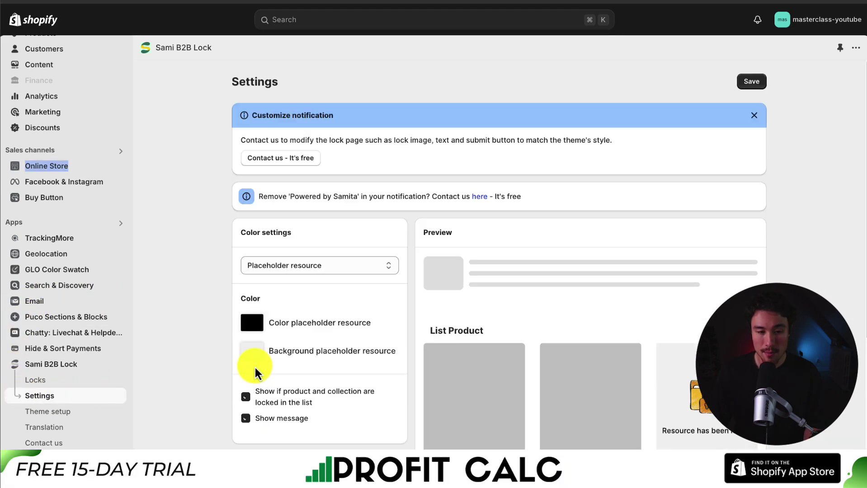
scroll(314, 258, down, 2)
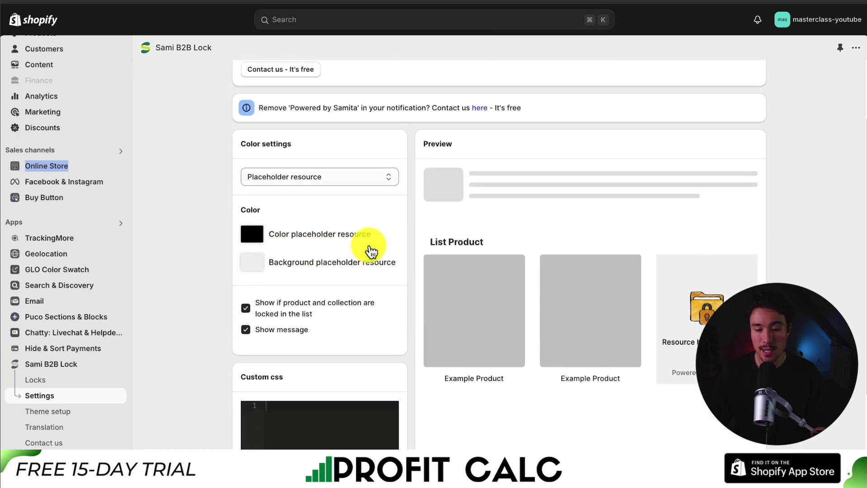
Step: Keep the Placeholder resource style and test the lock message and list-marking checkboxes, leaving both on
click(336, 181)
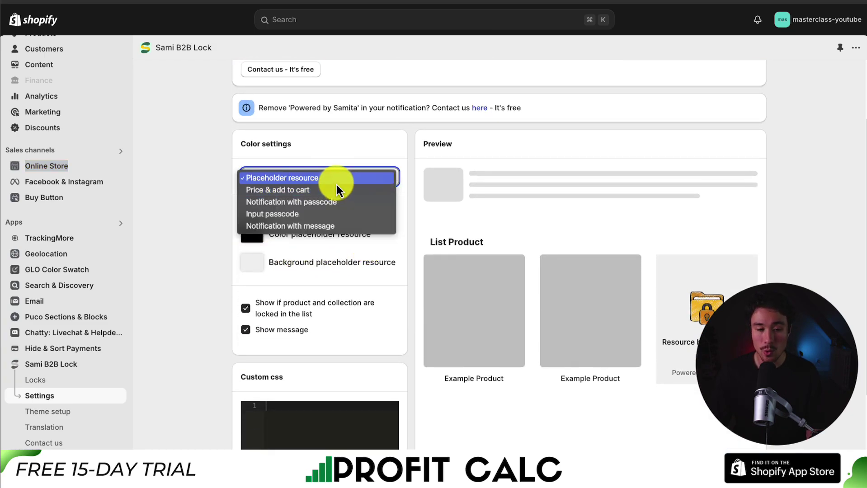
click(218, 211)
scroll(244, 217, down, 3)
click(275, 209)
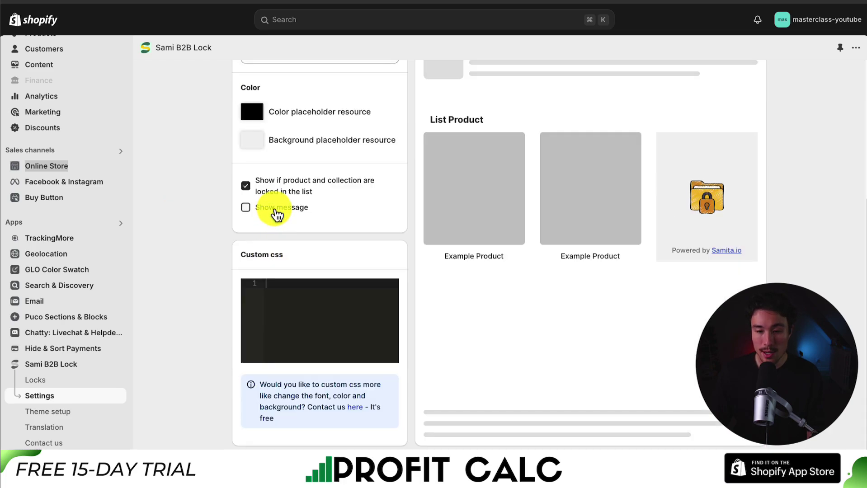
click(277, 209)
click(280, 192)
click(281, 193)
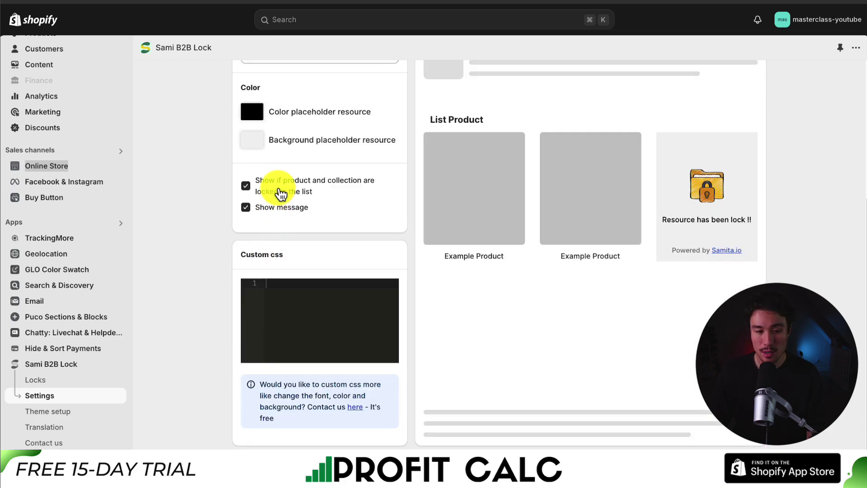
double_click(282, 190)
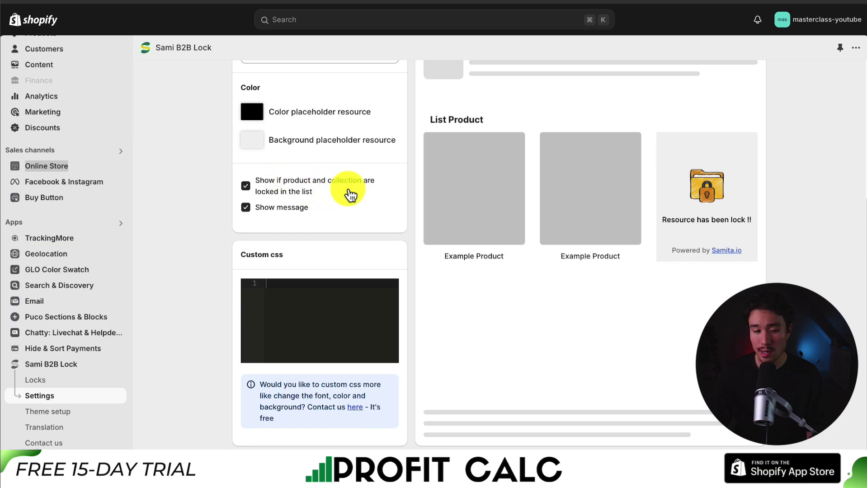
Step: Preview the Price & add to cart and Notification with passcode styles, then restore Placeholder resource
scroll(231, 301, down, 1)
scroll(232, 303, up, 4)
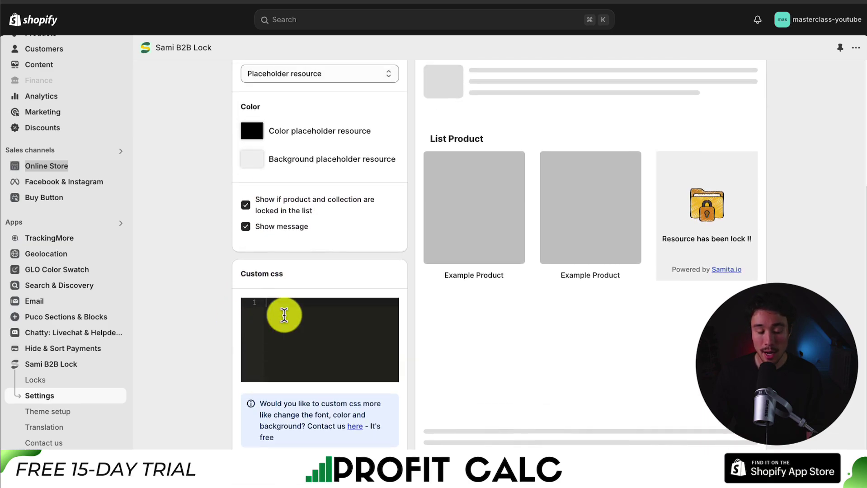
click(345, 183)
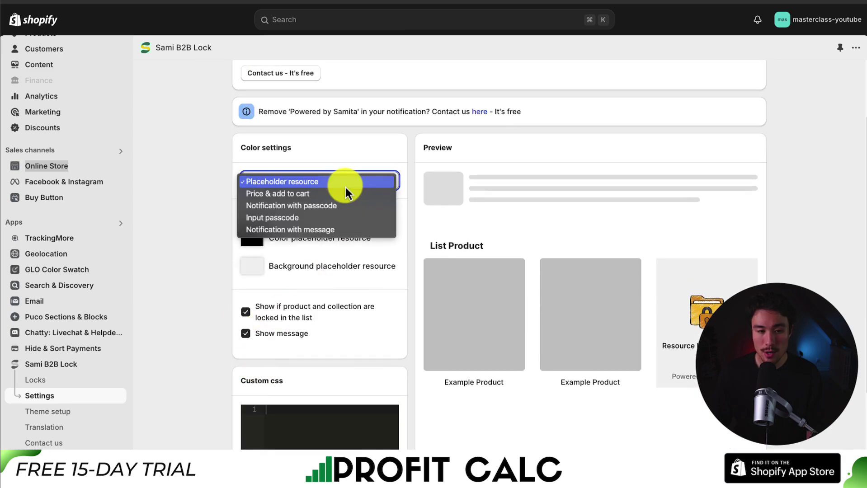
click(310, 183)
click(310, 183)
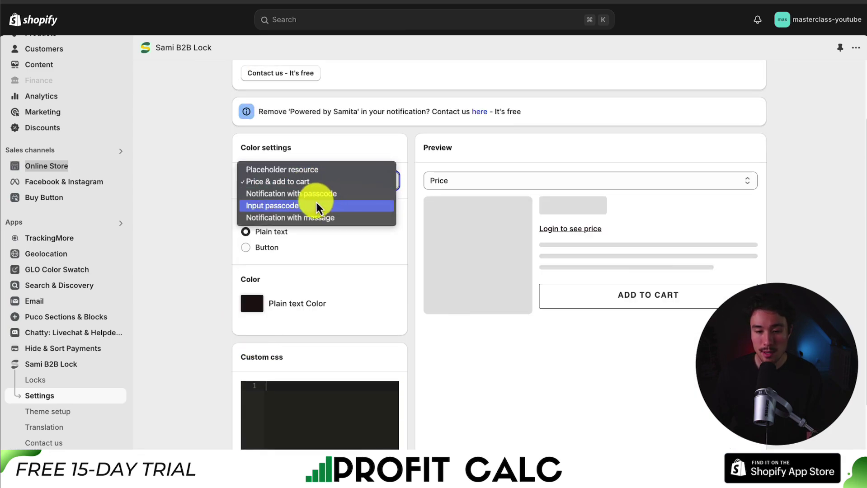
click(321, 193)
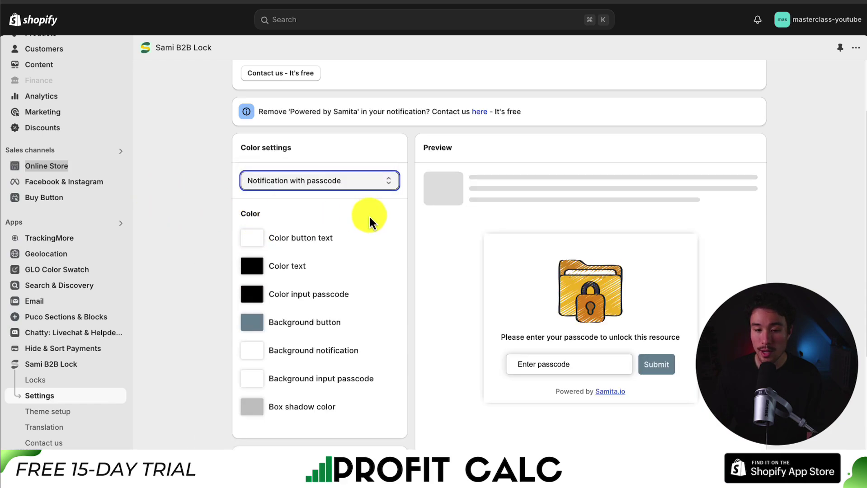
click(322, 177)
click(311, 159)
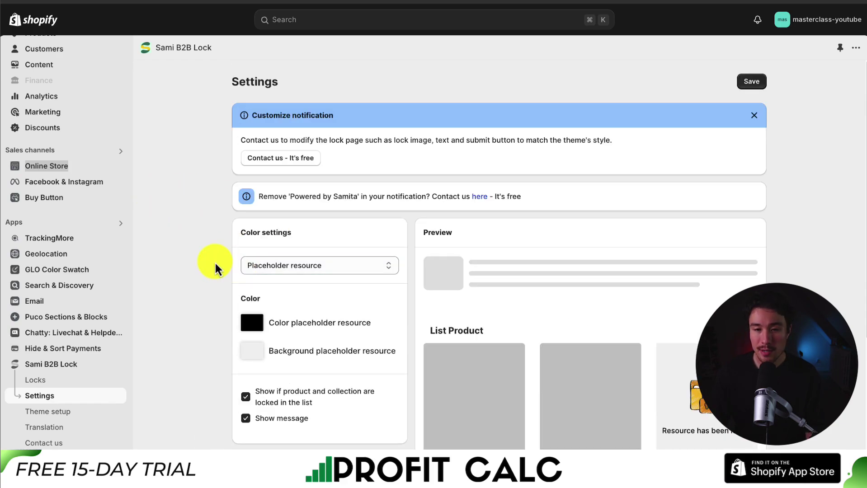
Step: Open the Camping collection from Products > Collections and view it on the storefront
scroll(55, 85, up, 3)
click(42, 82)
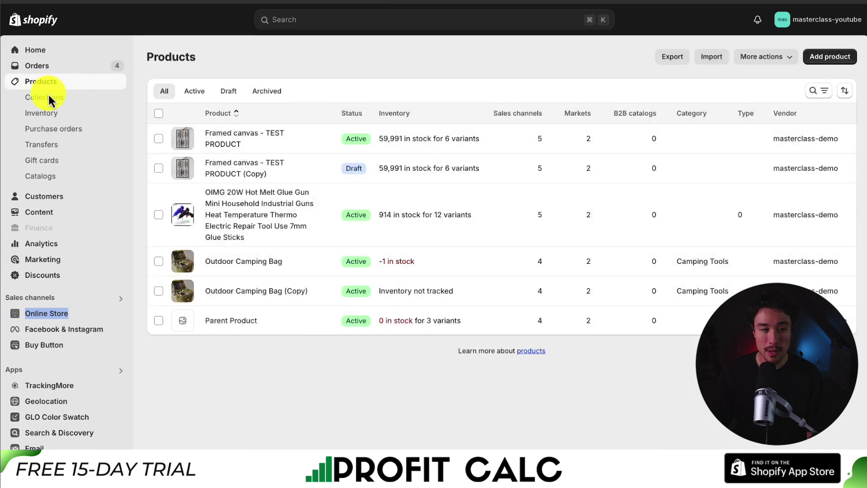
click(49, 97)
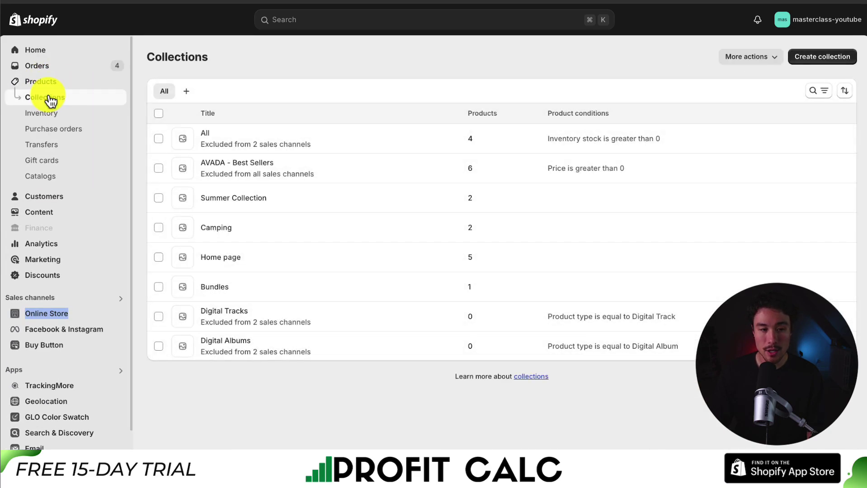
click(217, 232)
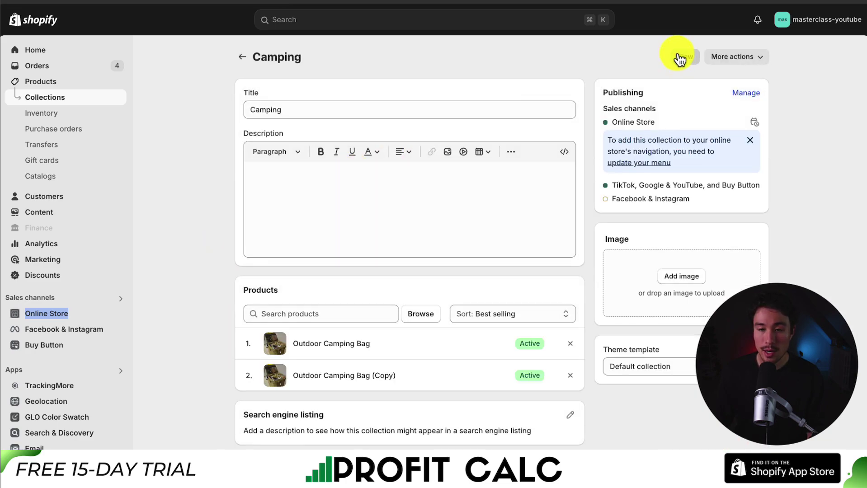
click(680, 58)
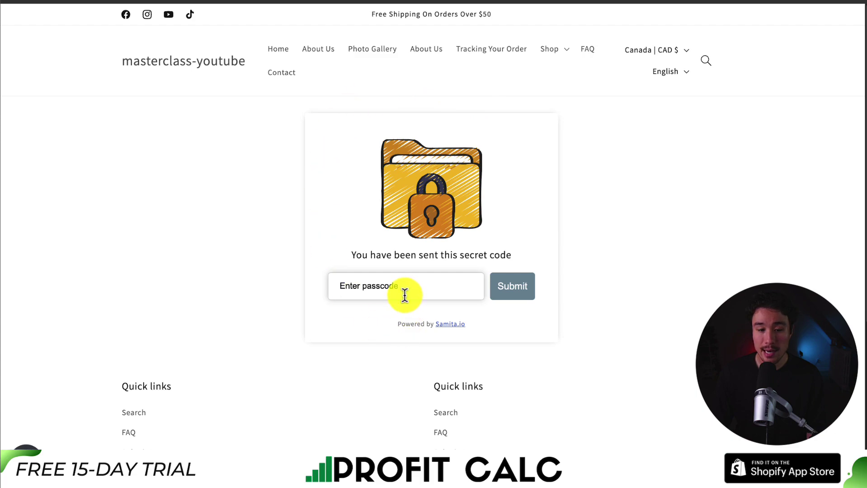
Step: Enter the passcode in the lock box and submit to unlock the Camping collection
click(404, 294)
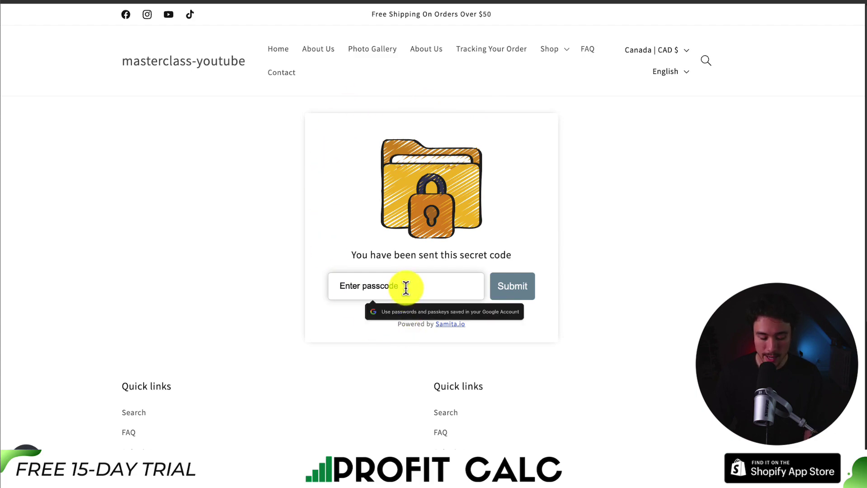
text(1)
click(523, 291)
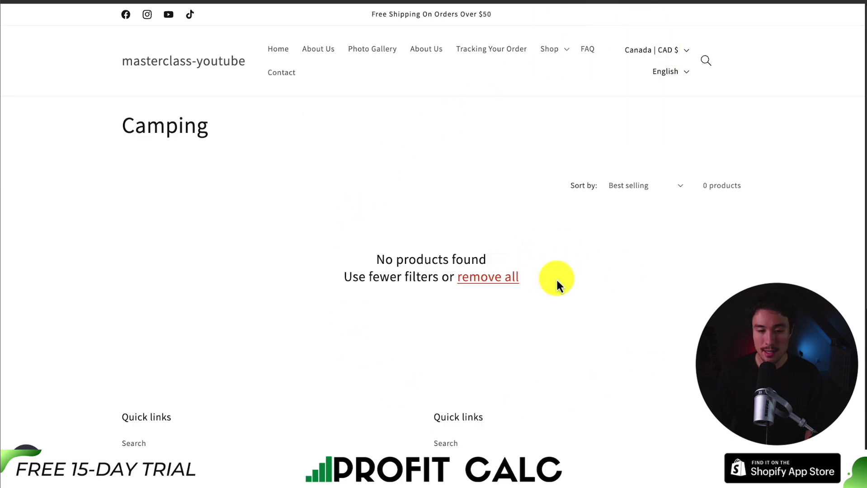
mouse_move(556, 279)
mouse_down()
mouse_move(378, 246)
mouse_move(541, 288)
mouse_up()
click(390, 224)
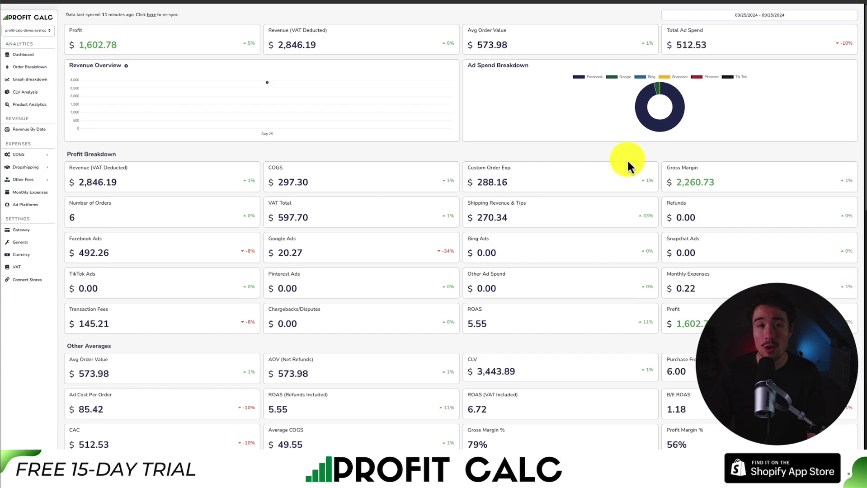
Step: Set the Profit Calc date range to Last 7 Days (09/19/2024–09/25/2024)
click(774, 15)
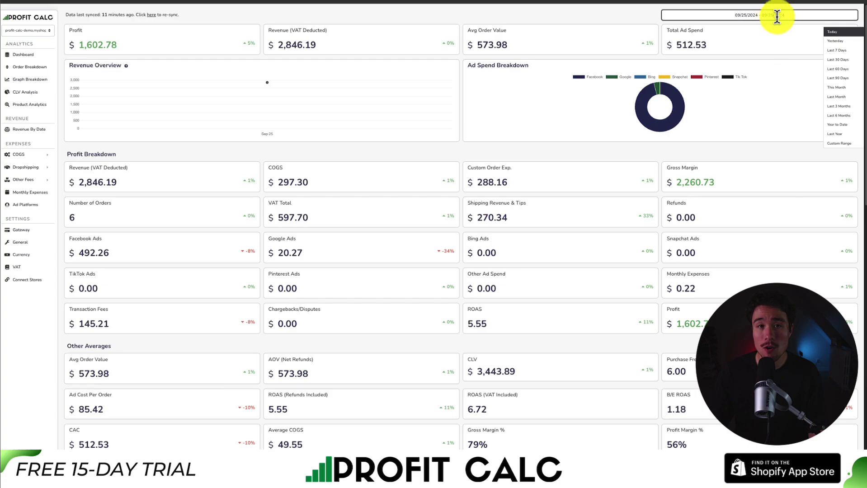
click(832, 57)
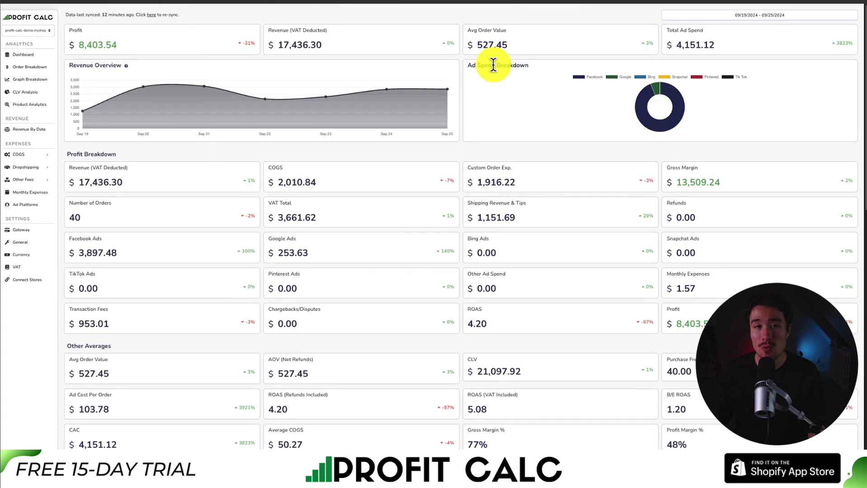
scroll(859, 73, down, 3)
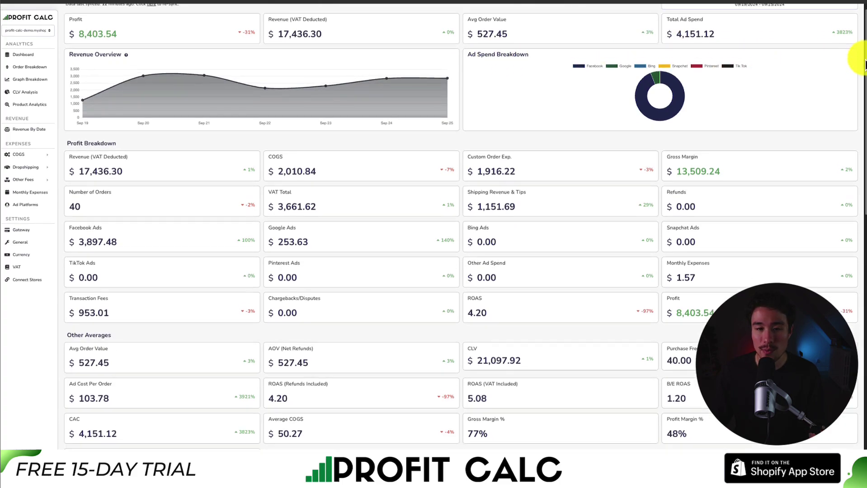
mouse_move(862, 79)
mouse_down()
mouse_move(845, 252)
mouse_move(851, 326)
mouse_move(861, 209)
mouse_move(846, 151)
mouse_move(850, 88)
mouse_up()
scroll(849, 88, up, 3)
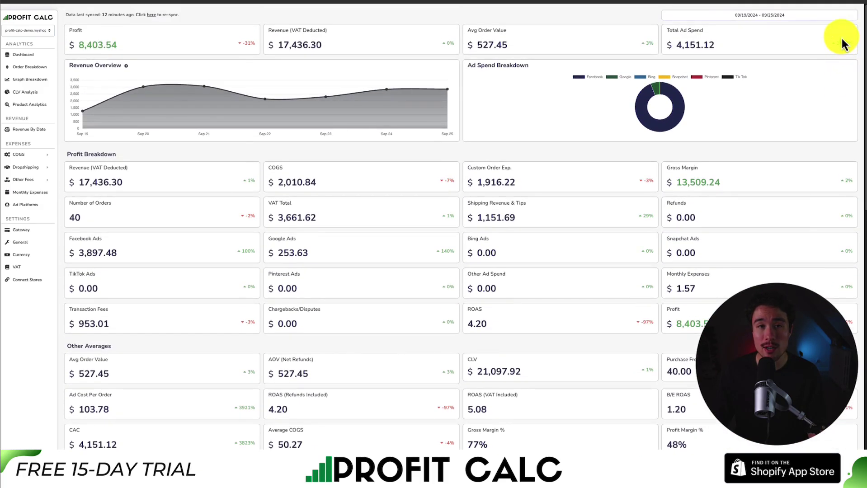